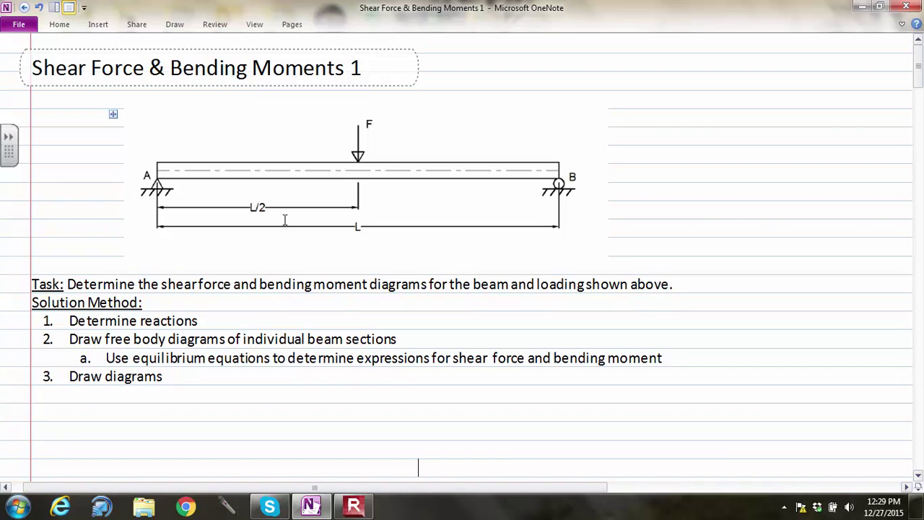
Step: Scroll below the solution method list and handwrite 'FBD (' with the pen
left_click(182, 25)
key("Escape")
scroll(919, 477, "down", 2)
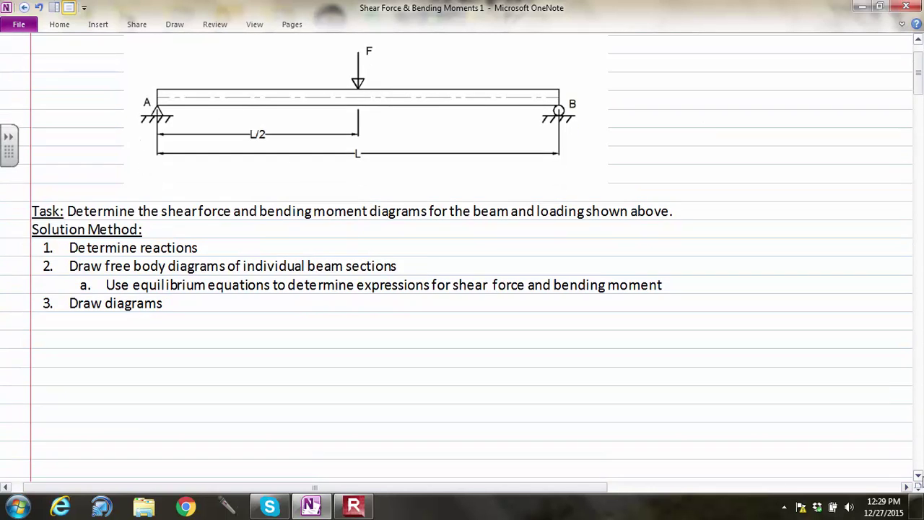
scroll(921, 483, "down", 1)
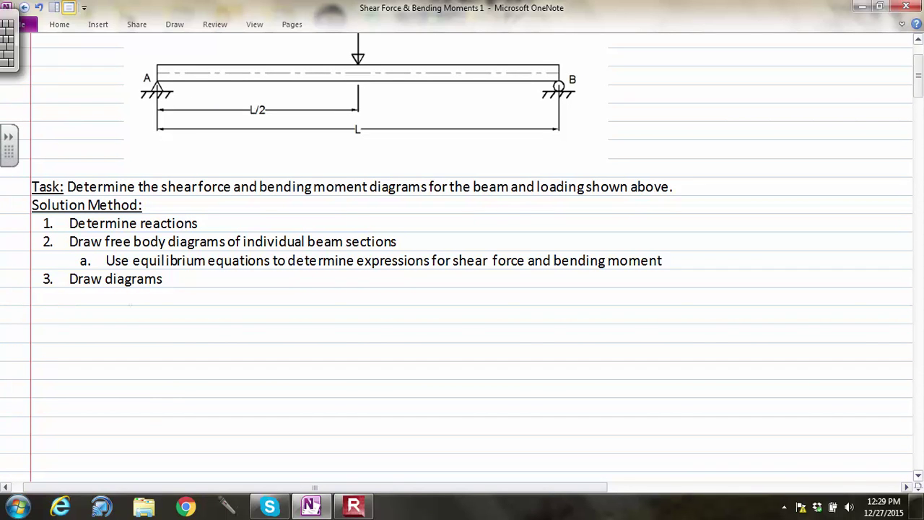
mouse_move(50, 310)
left_mouse_down()
mouse_move(49, 325)
mouse_move(65, 310)
left_mouse_up()
left_click_drag(49, 318, 69, 325)
left_click_drag(70, 310, 69, 325)
left_click_drag(90, 311, 91, 325)
left_click_drag(122, 308, 112, 325)
Step: Finish writing 'Entire Beam)', underline the heading, and choose the rectangle shape
mouse_move(140, 307)
left_mouse_down()
mouse_move(133, 312)
mouse_move(160, 321)
left_mouse_up()
mouse_move(166, 306)
left_mouse_down()
mouse_move(166, 320)
mouse_move(172, 312)
left_mouse_up()
left_click_drag(174, 314, 241, 324)
left_click_drag(245, 318, 269, 324)
left_click_drag(263, 302, 269, 323)
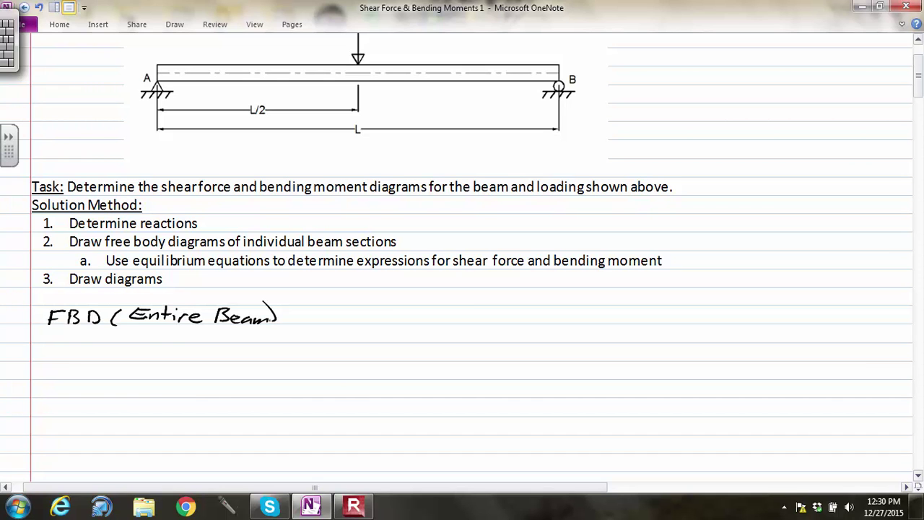
left_click_drag(47, 326, 110, 327)
left_click(185, 22)
left_click(412, 46)
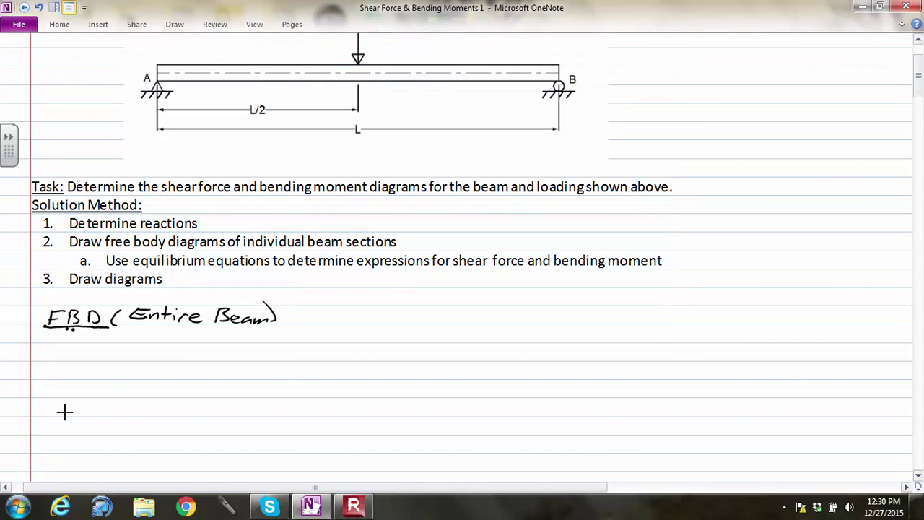
Step: Draw a long rectangle below the heading to represent the beam
left_click_drag(68, 397, 364, 379)
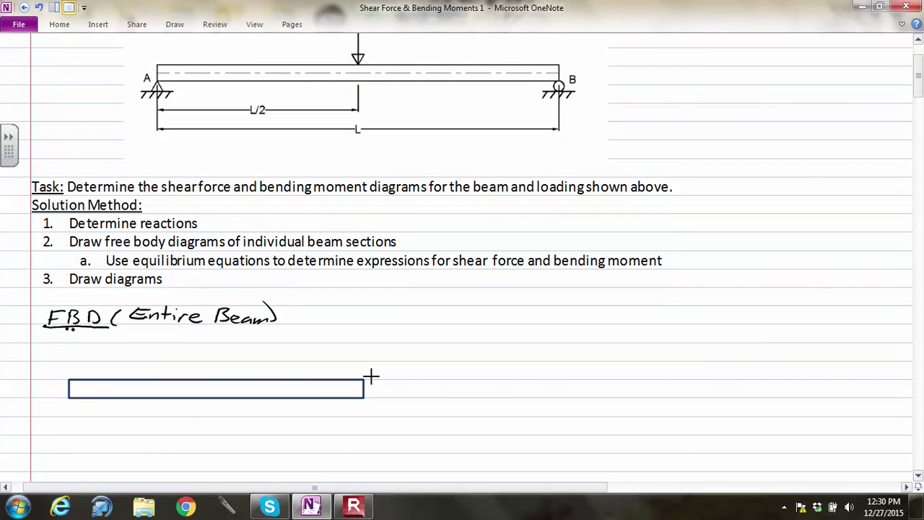
left_click(400, 377)
left_click(174, 25)
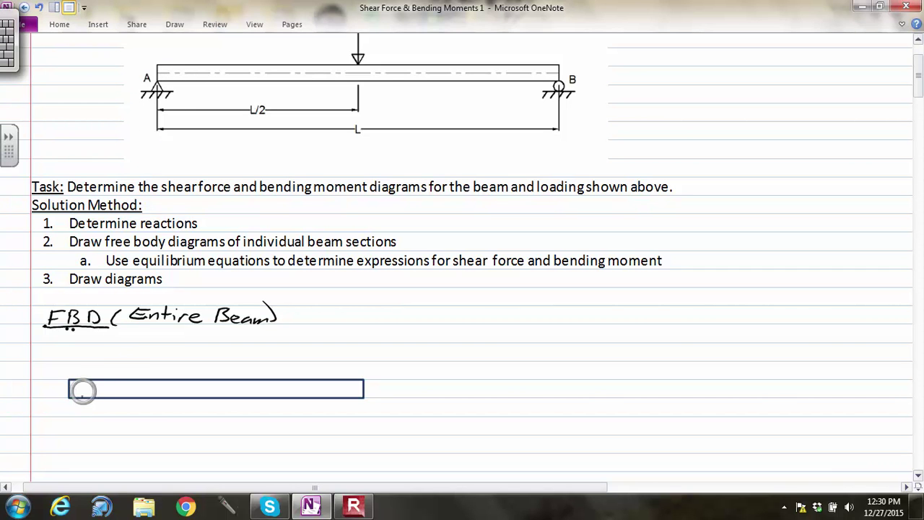
Step: Ink the upward Ay arrow and the horizontal Ax arrow at the beam's left end
mouse_move(69, 398)
left_mouse_down()
mouse_move(71, 416)
mouse_move(85, 419)
left_mouse_up()
left_click_drag(86, 416, 83, 429)
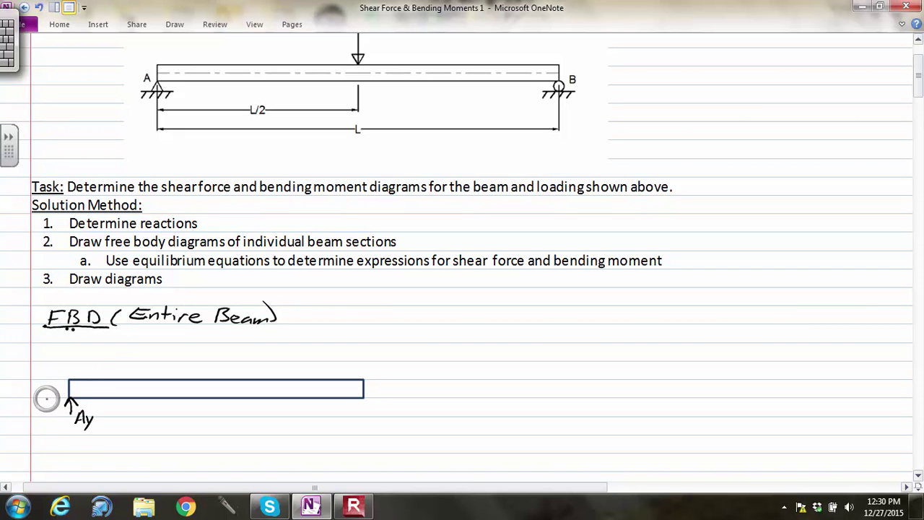
left_click_drag(35, 398, 56, 398)
mouse_move(46, 392)
left_mouse_down()
mouse_move(46, 402)
mouse_move(22, 387)
mouse_move(29, 399)
left_mouse_up()
left_click_drag(16, 395, 35, 399)
left_click_drag(34, 393, 26, 400)
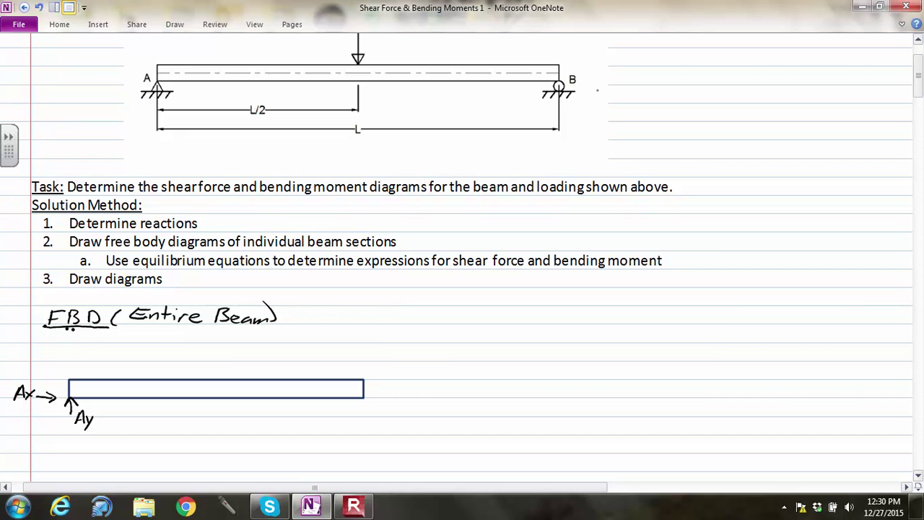
mouse_move(357, 407)
left_mouse_down()
mouse_move(373, 403)
mouse_move(367, 400)
mouse_move(378, 421)
left_mouse_up()
Step: Draw the By reaction arrow at the right end and the downward load F above midspan
left_click_drag(377, 407, 379, 422)
left_click_drag(386, 416, 390, 425)
left_click_drag(397, 417, 389, 431)
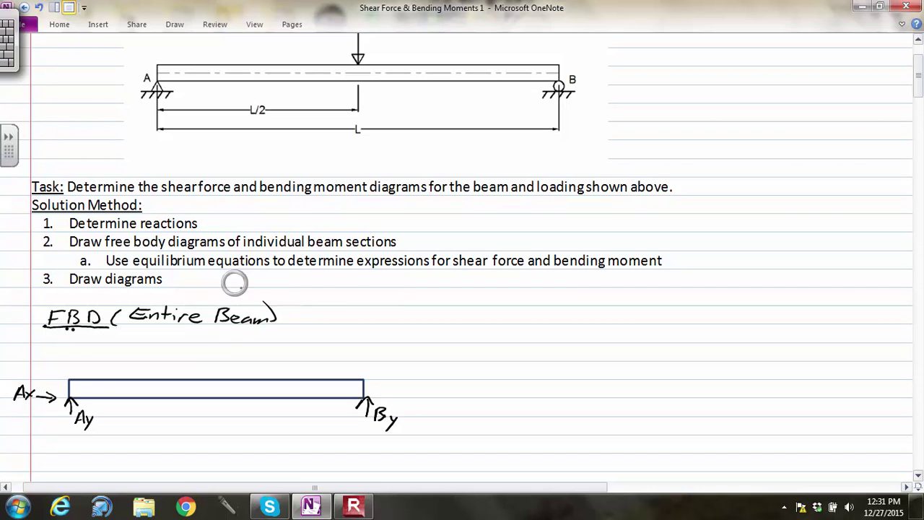
mouse_move(202, 351)
left_mouse_down()
mouse_move(202, 370)
mouse_move(235, 342)
mouse_move(230, 349)
left_mouse_up()
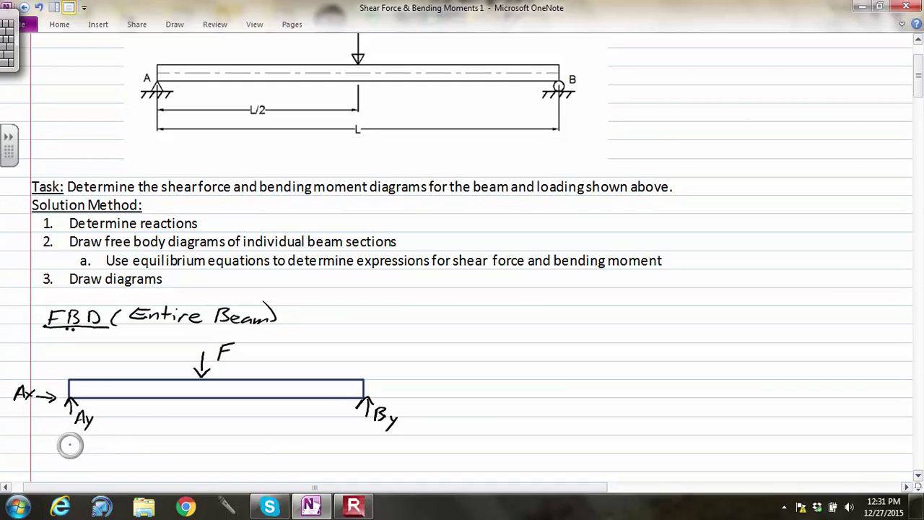
Step: Add the L/2 dimension to midspan and the full-length L dimension below the beam
mouse_move(70, 431)
left_mouse_down()
mouse_move(70, 442)
mouse_move(150, 439)
left_mouse_up()
left_click_drag(136, 443, 144, 452)
left_click_drag(154, 444, 192, 444)
left_click_drag(183, 437, 185, 450)
left_click_drag(204, 415, 200, 452)
left_click_drag(70, 438, 67, 471)
mouse_move(77, 463)
left_mouse_down()
mouse_move(70, 468)
mouse_move(370, 466)
mouse_move(360, 471)
left_mouse_up()
left_click_drag(369, 437, 368, 468)
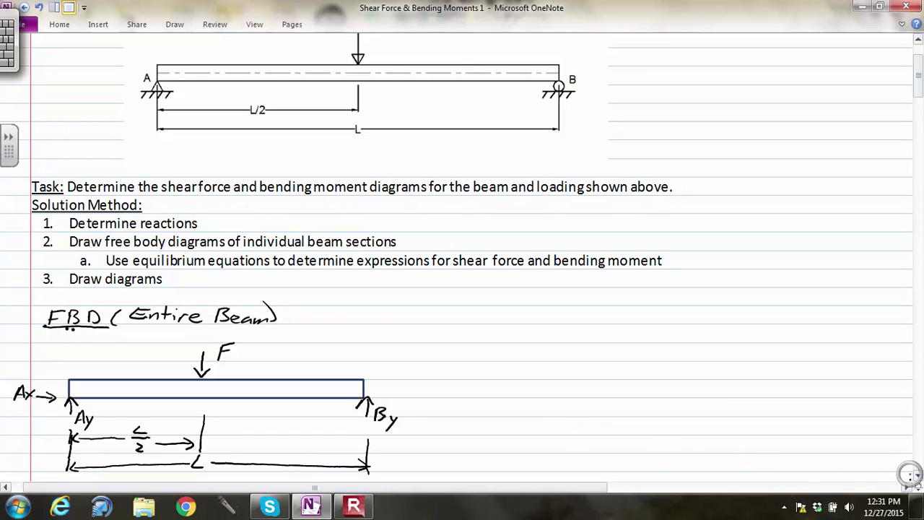
Step: Handwrite the equation ΣFx = Ax = 0 to the right of the diagram
left_click(918, 476)
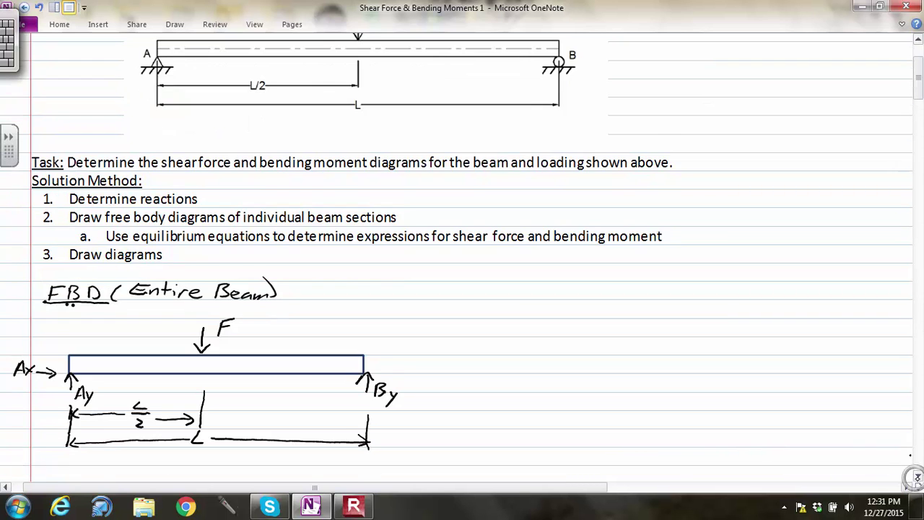
left_click(918, 476)
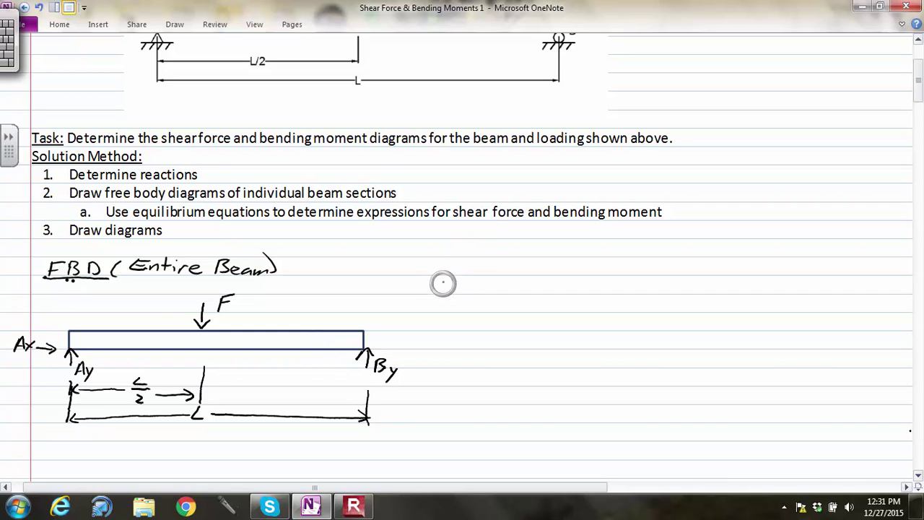
mouse_move(455, 274)
left_mouse_down()
mouse_move(452, 295)
mouse_move(469, 277)
left_mouse_up()
left_click_drag(457, 286, 477, 296)
mouse_move(476, 289)
left_mouse_down()
mouse_move(468, 296)
mouse_move(522, 273)
mouse_move(531, 290)
mouse_move(528, 284)
left_mouse_up()
left_click_drag(533, 285, 542, 291)
mouse_move(543, 285)
left_mouse_down()
mouse_move(533, 291)
mouse_move(561, 283)
left_mouse_up()
left_click_drag(548, 289, 576, 281)
left_click_drag(515, 285, 509, 294)
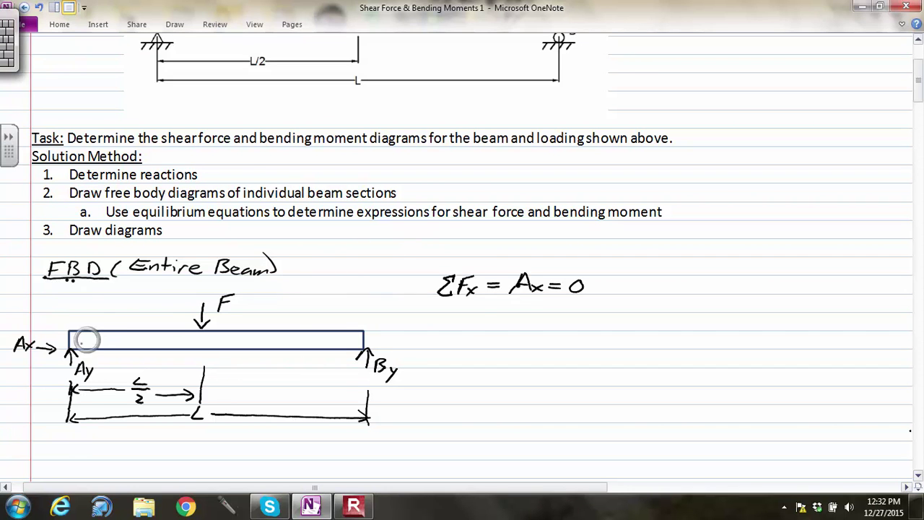
Step: Begin the moment sum '+↺ ΣM_A =' below it, counterclockwise positive
mouse_move(453, 310)
left_mouse_down()
mouse_move(455, 329)
mouse_move(480, 312)
mouse_move(486, 332)
mouse_move(493, 330)
left_mouse_up()
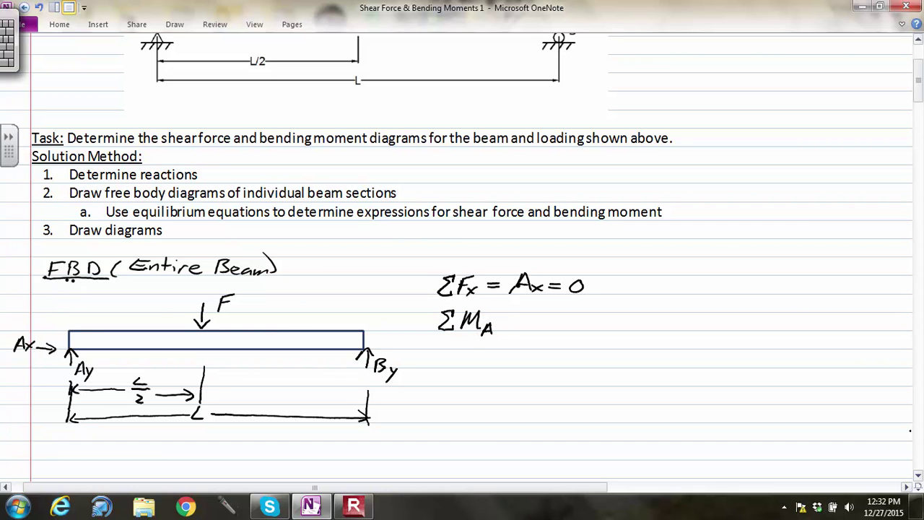
mouse_move(432, 326)
left_mouse_down()
mouse_move(424, 328)
mouse_move(433, 303)
left_mouse_up()
mouse_move(435, 297)
left_mouse_down()
mouse_move(435, 306)
mouse_move(440, 301)
left_mouse_up()
left_click_drag(504, 321, 518, 328)
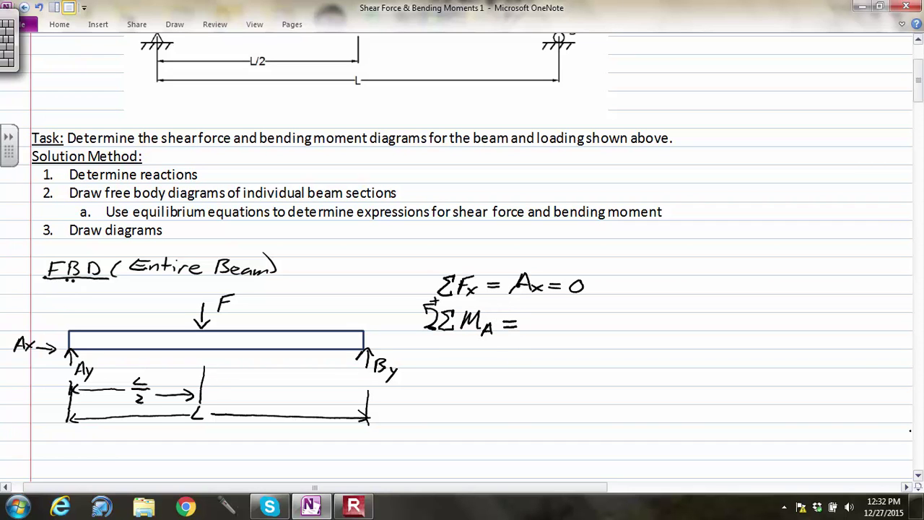